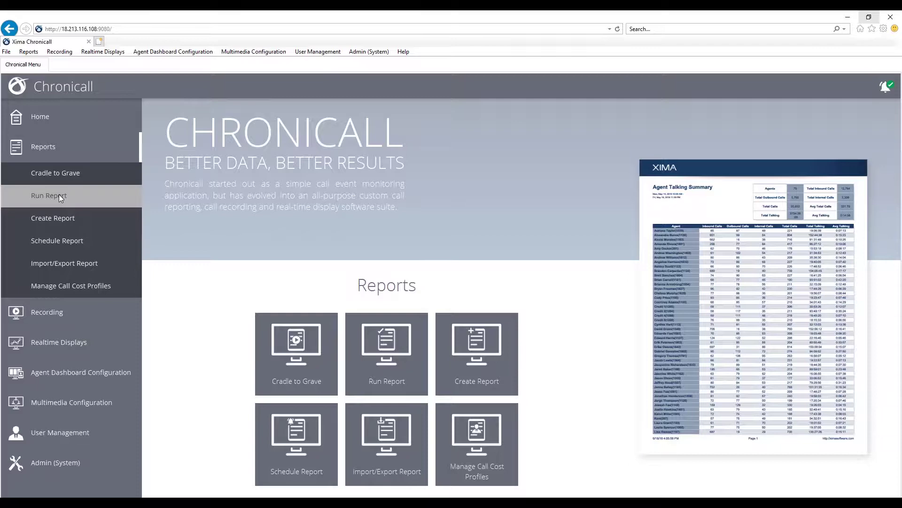
Step: Preview the Abandoned Calls report from the Available Reports list
left_click(59, 195)
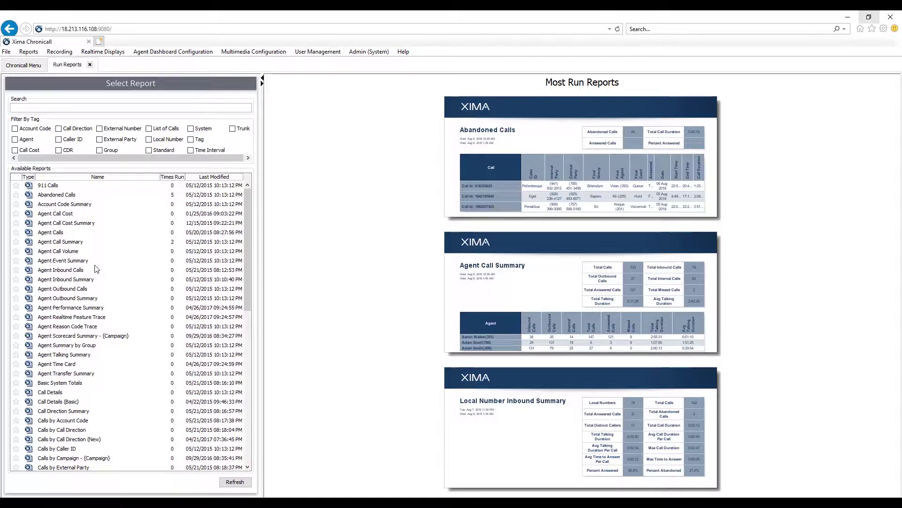
left_click(67, 198)
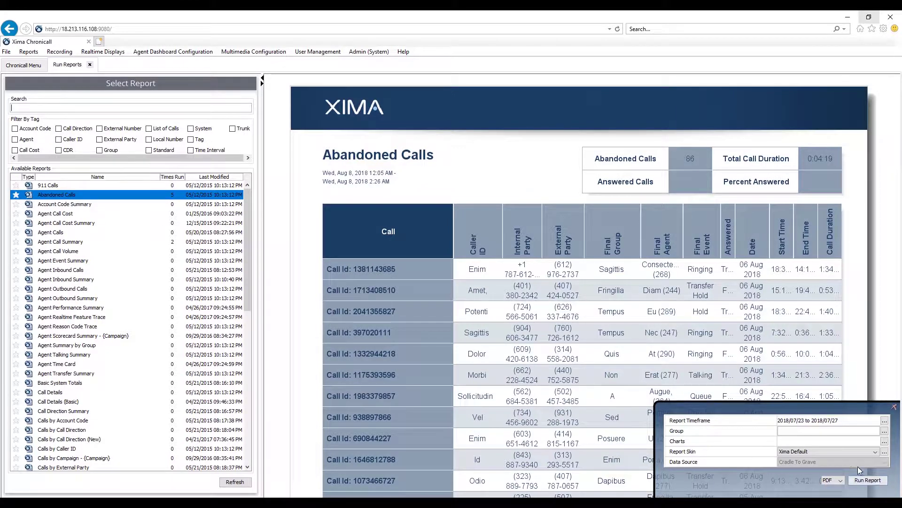
Step: Run Abandoned Calls as a PDF, then choose Edit Report on Abandoned Calls
left_click(873, 482)
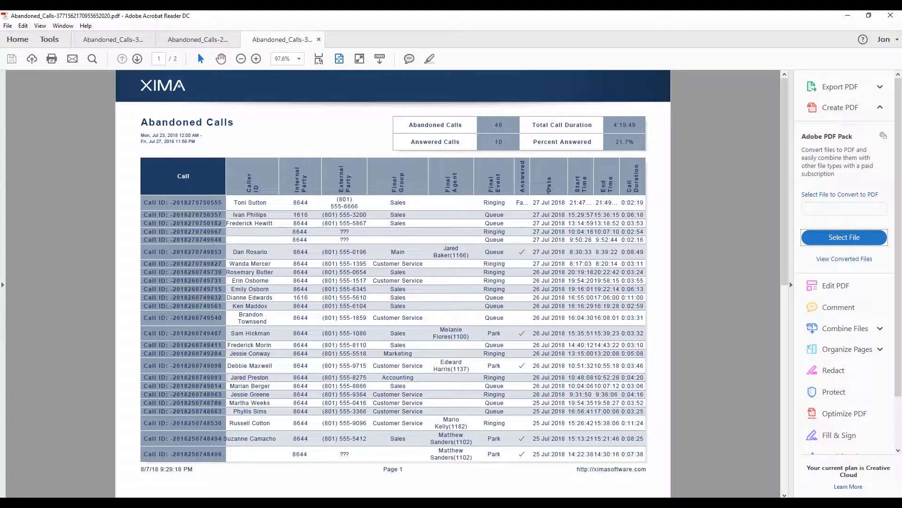
left_click(848, 18)
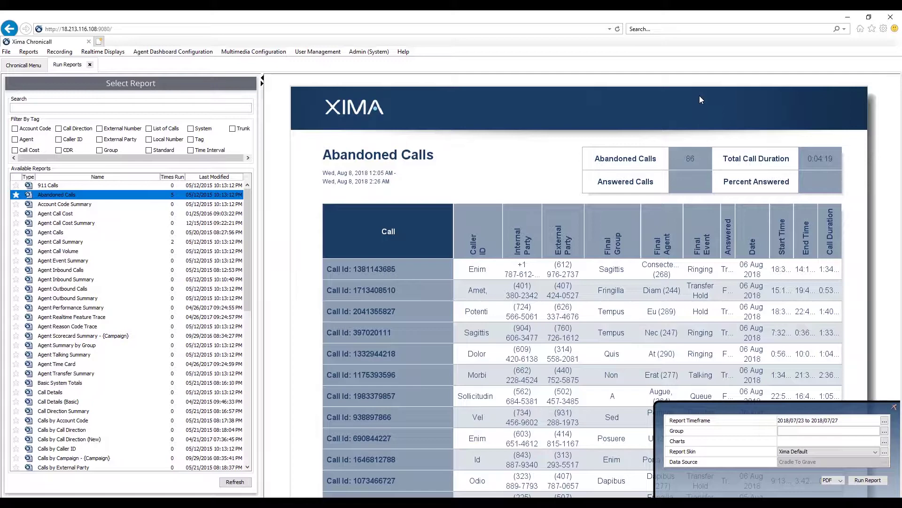
right_click(71, 194)
left_click(109, 210)
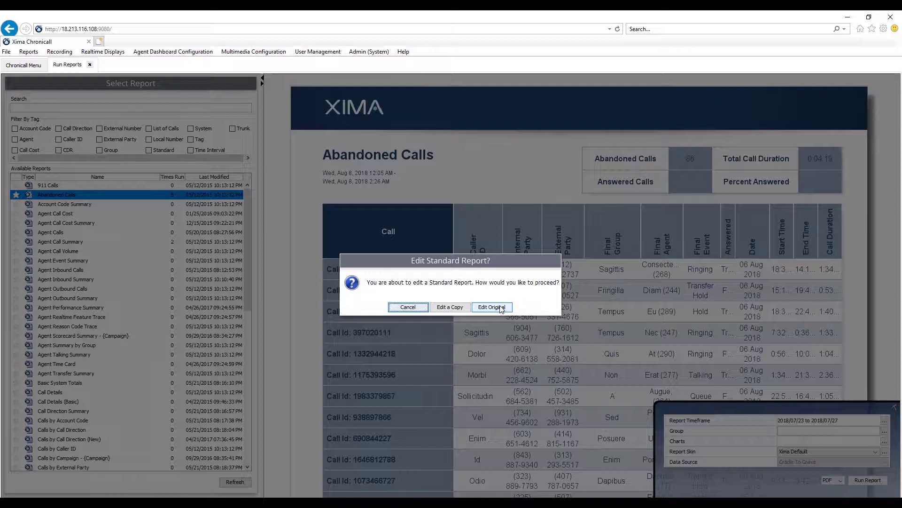
Step: Edit a copy and set the Call Duration filter to at least 0:05:00
left_click(453, 307)
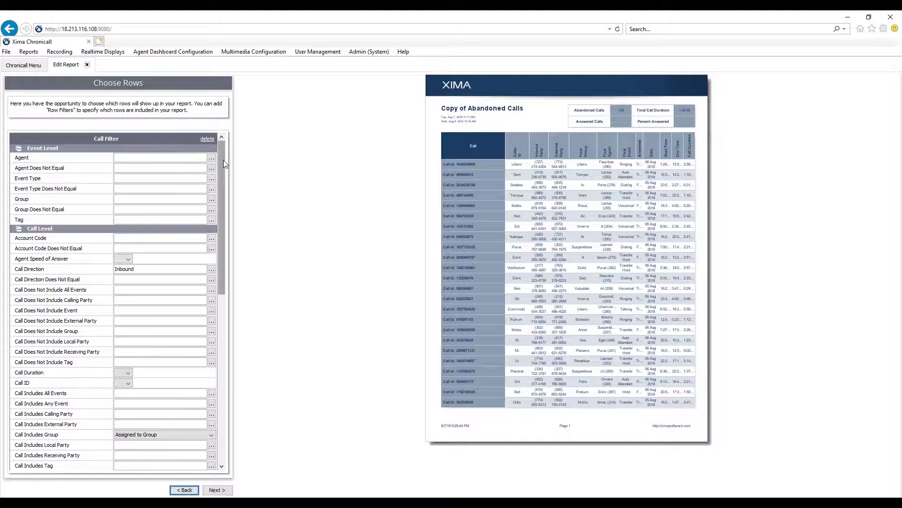
left_click_drag(224, 164, 236, 242)
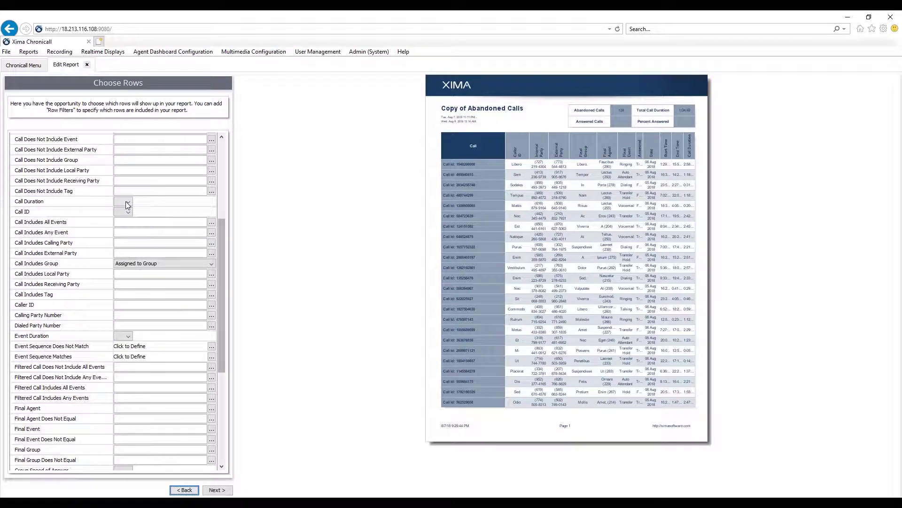
left_click(128, 204)
left_click(120, 234)
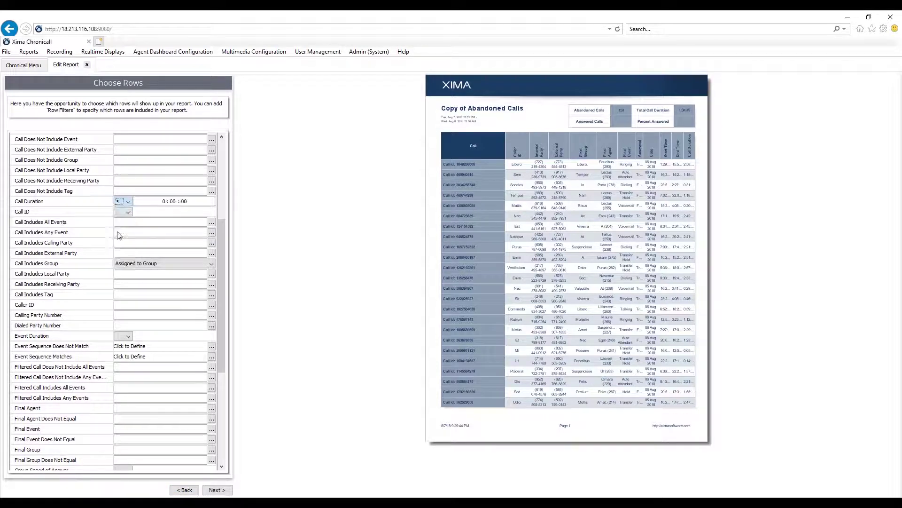
left_click(174, 201)
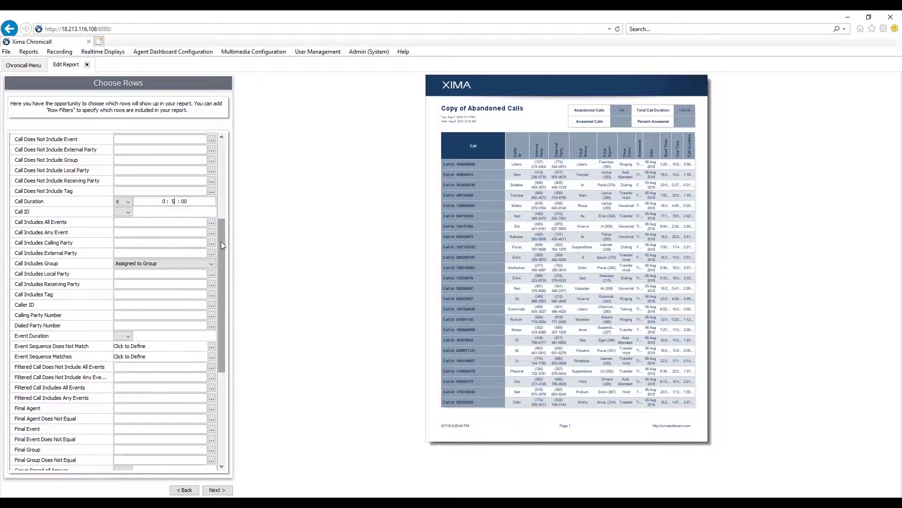
left_click_drag(221, 241, 230, 273)
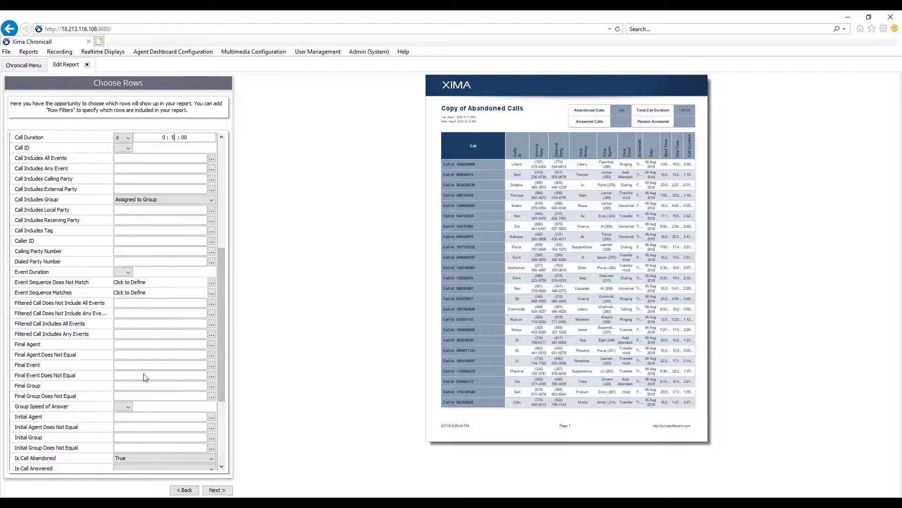
Step: Restrict Final Event to Queue and Ringing and continue to the report fields
left_click(211, 367)
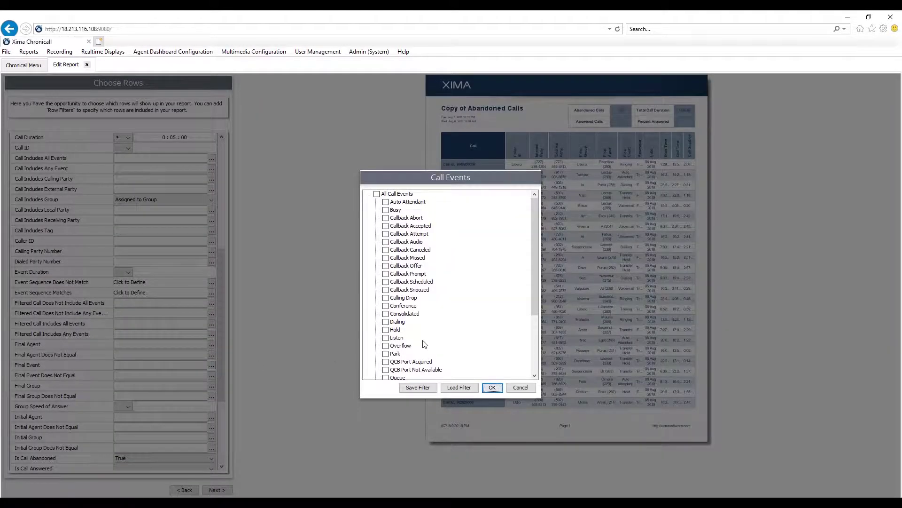
scroll(425, 334, "down", 4)
left_click(402, 288)
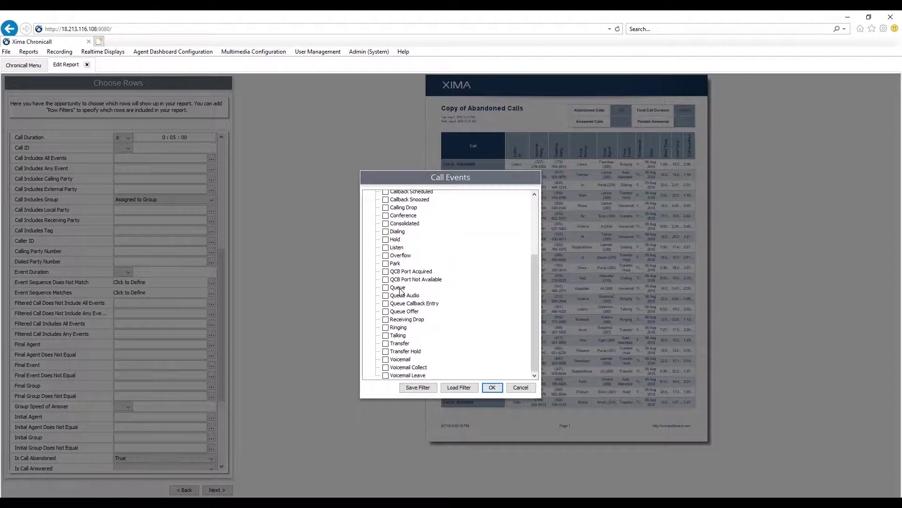
left_click(491, 388)
left_click(222, 490)
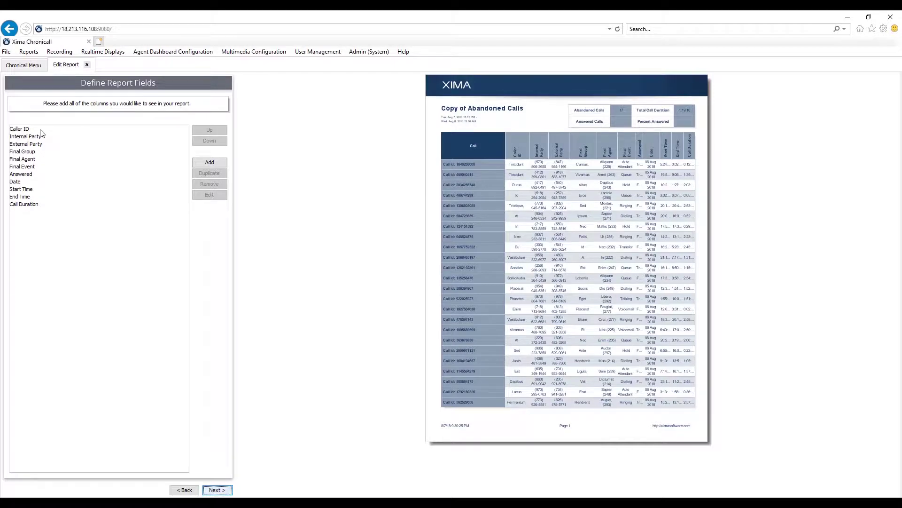
Step: Add a U.S. City, State column and move it up four places after Answered
left_click(209, 162)
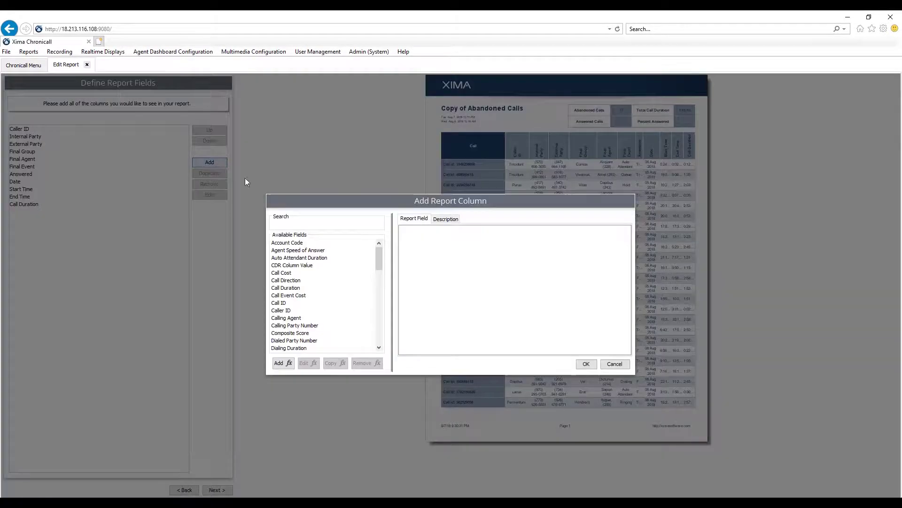
left_click_drag(380, 258, 296, 337)
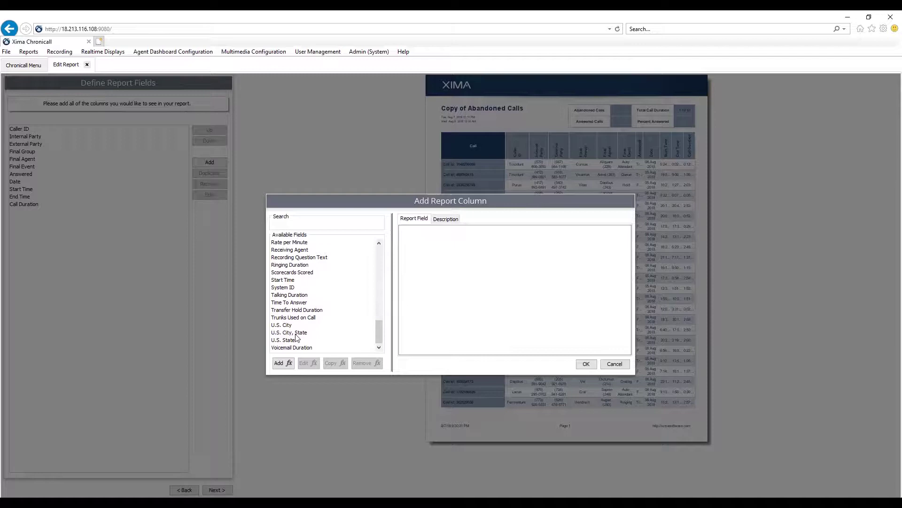
left_click(295, 333)
left_click(586, 363)
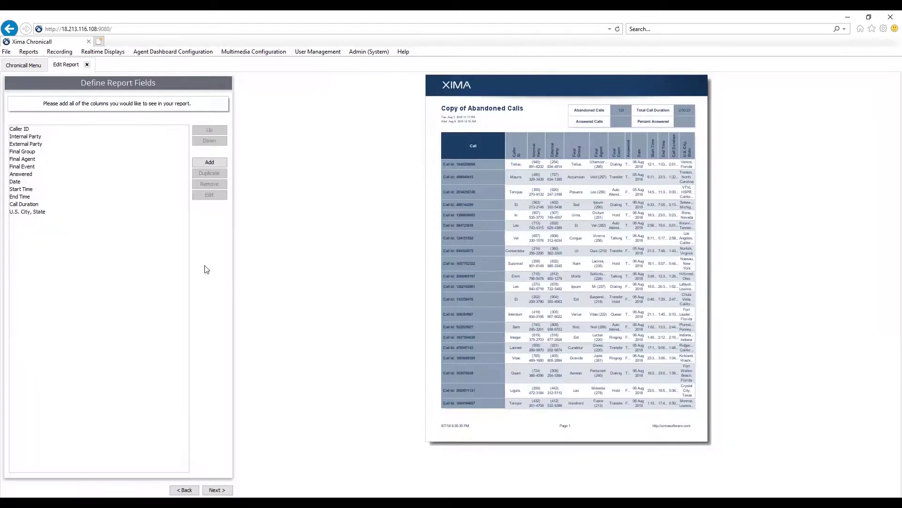
left_click(44, 213)
left_click(209, 130)
left_click(209, 130)
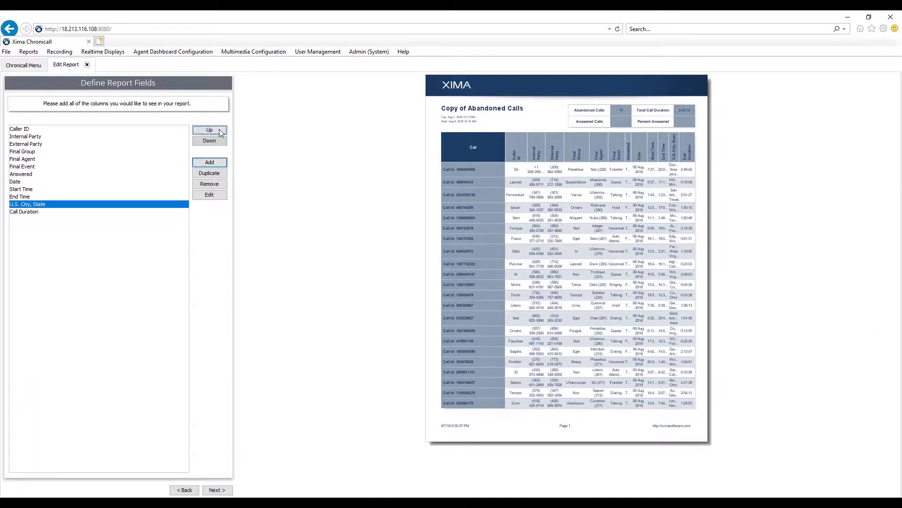
left_click(209, 129)
left_click(210, 130)
Step: Retitle the report 'Demo Abandoned Calls' and finish saving it
left_click(220, 489)
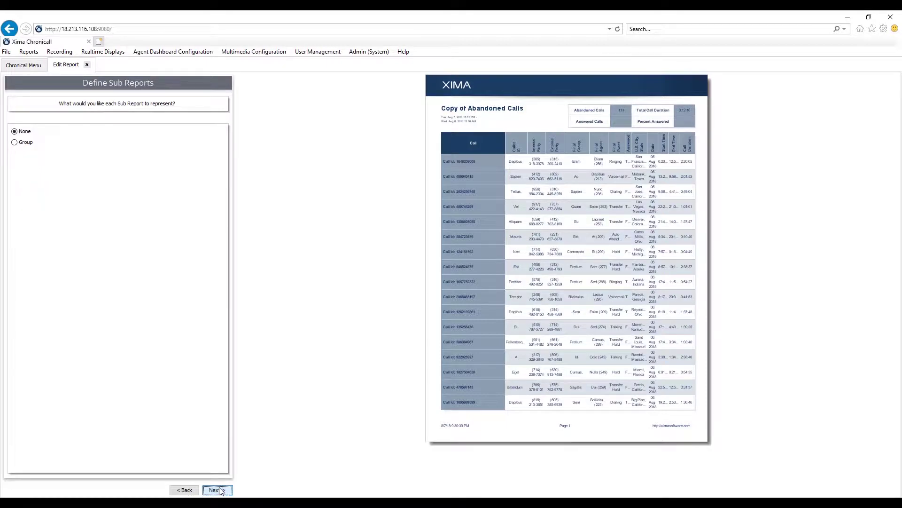
left_click(219, 490)
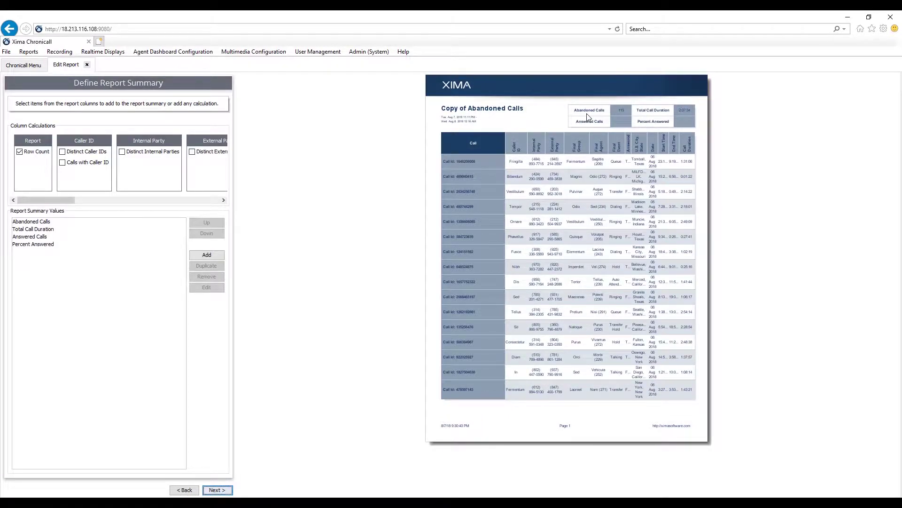
left_click(218, 490)
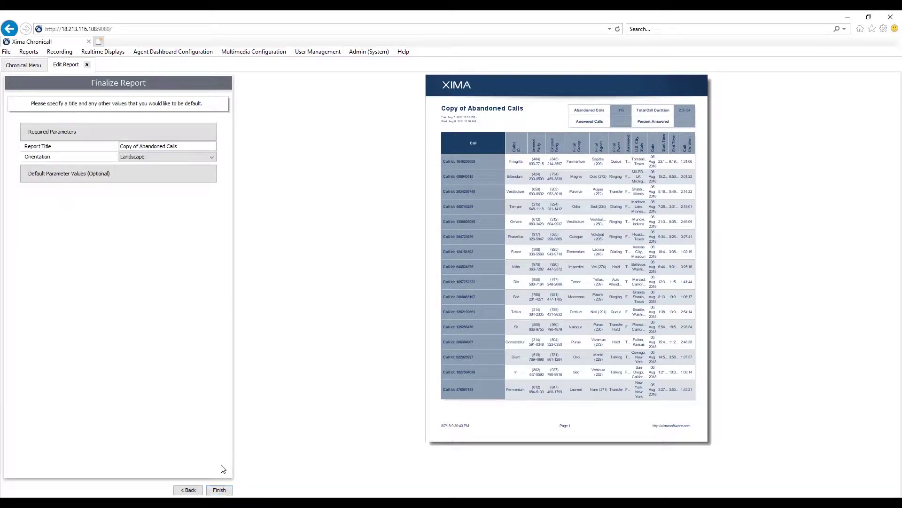
left_click_drag(141, 148, 112, 148)
key("BackSpace")
type("Demo")
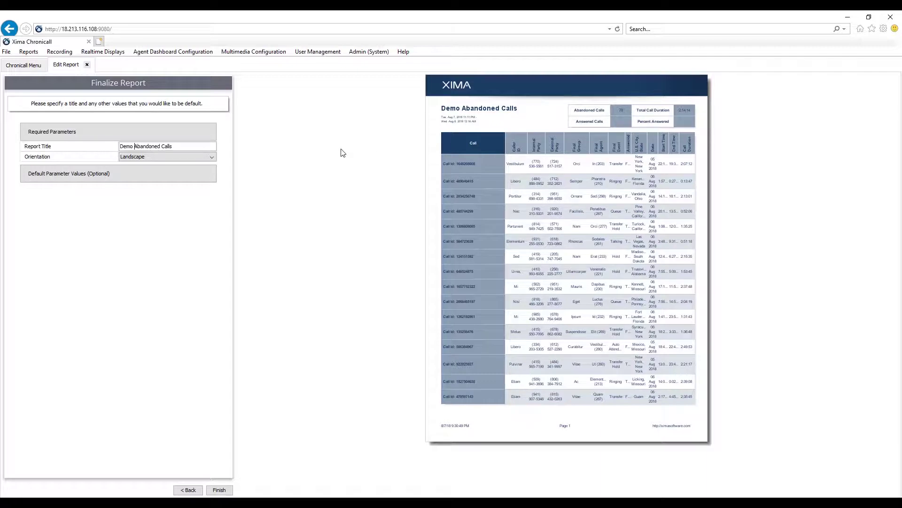
left_click(219, 489)
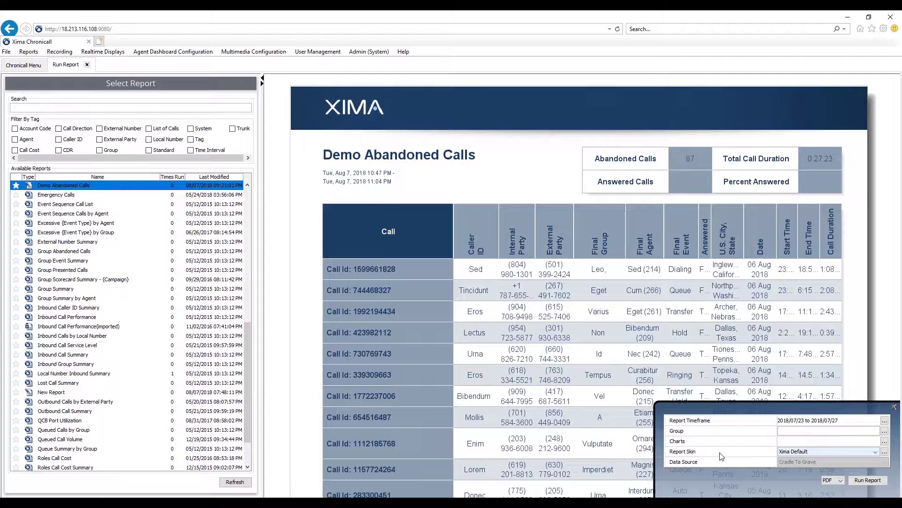
Step: Try the Beard Construction skin, then apply Monster Groove and run the report
left_click(796, 453)
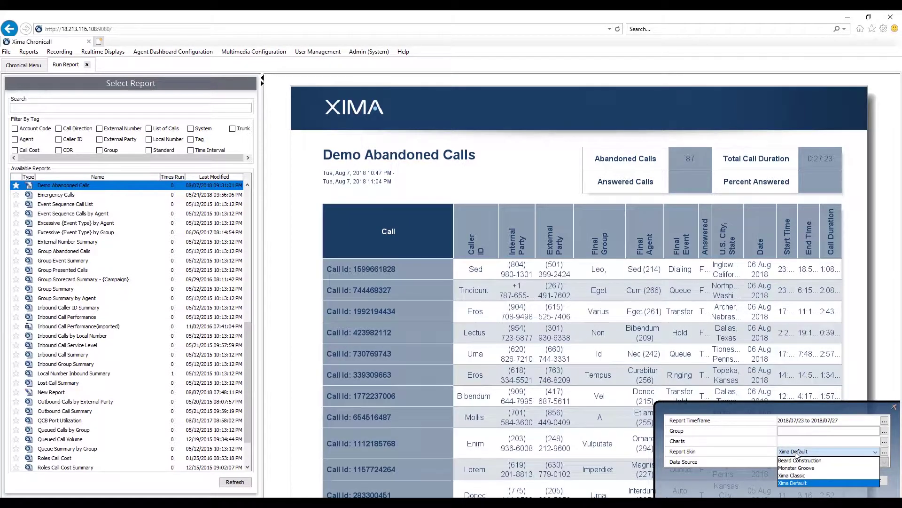
left_click(807, 462)
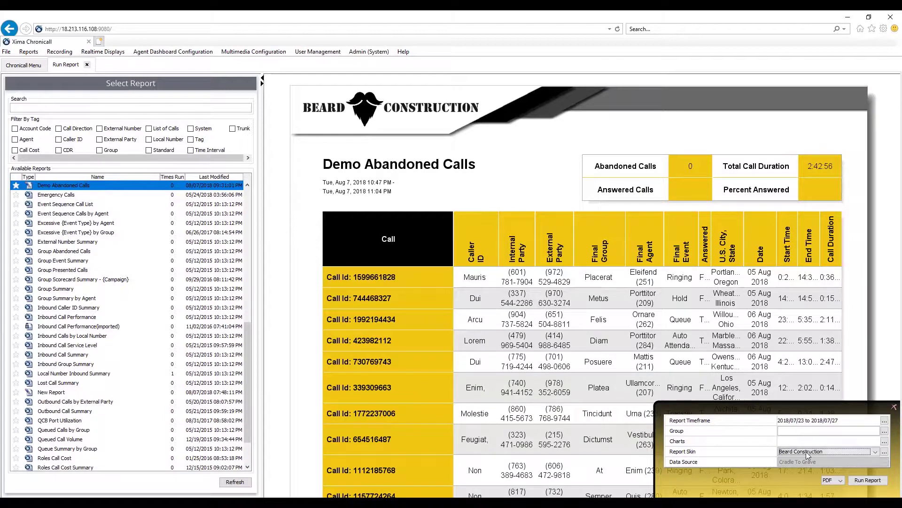
left_click(809, 452)
left_click(808, 468)
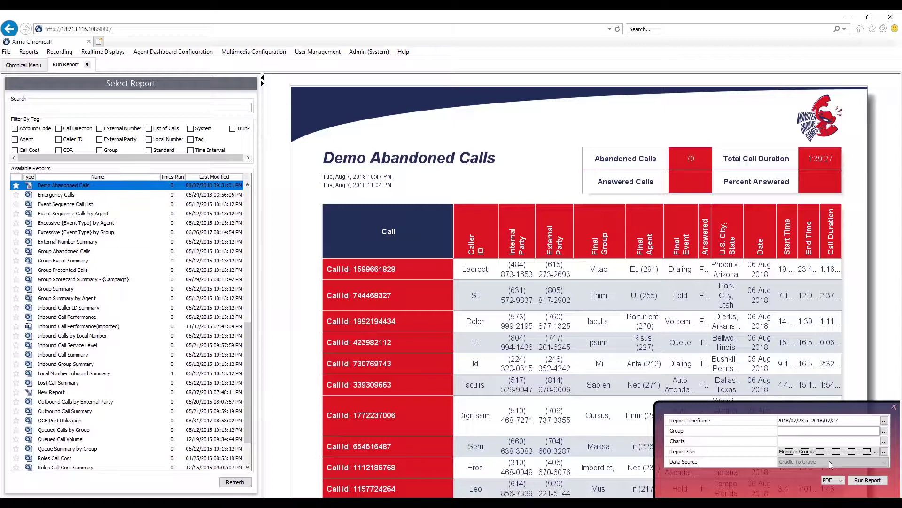
left_click(867, 480)
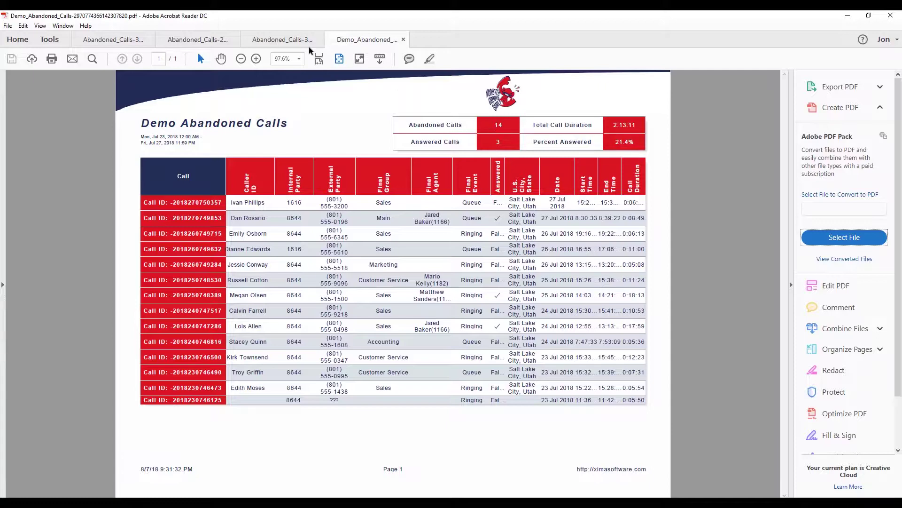
Step: Switch between the Abandoned_Calls and Demo_Abandoned PDF tabs to compare them
left_click(296, 40)
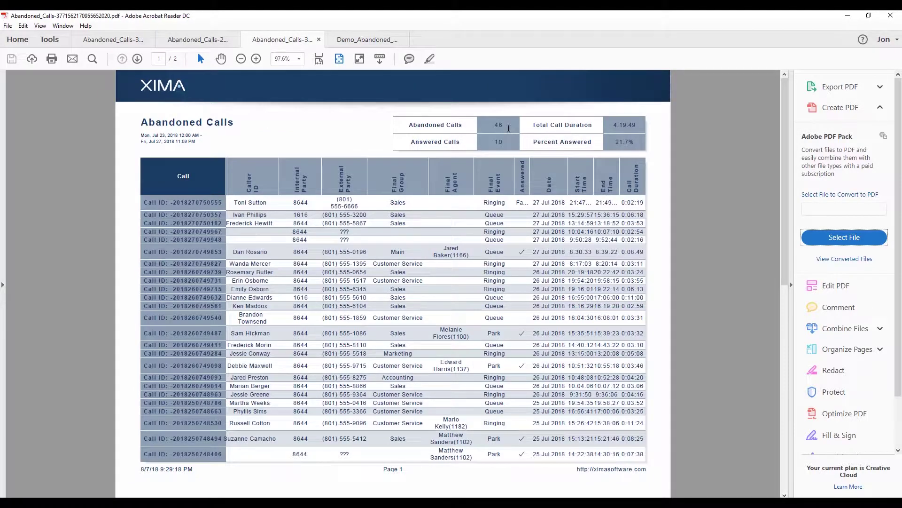
left_click(370, 40)
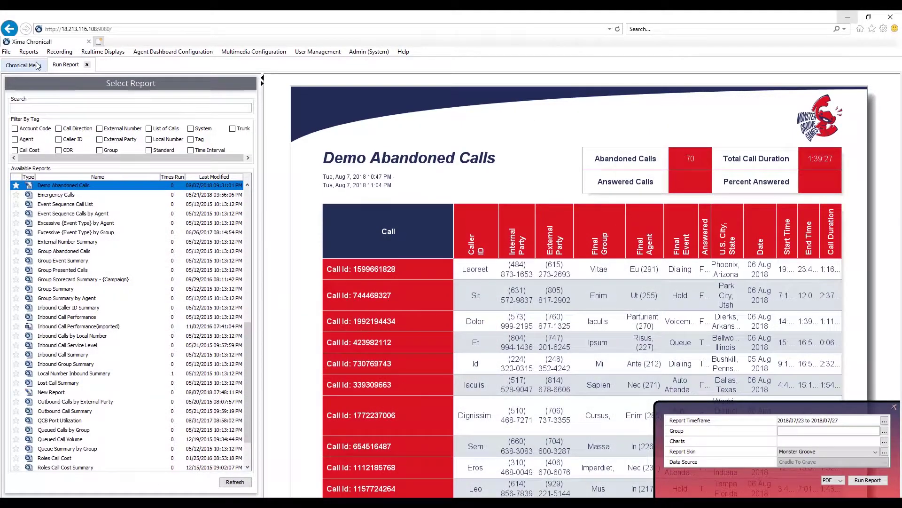
Step: From the Chronicall Menu, choose Create Report, keeping Agent as the row type
left_click(35, 64)
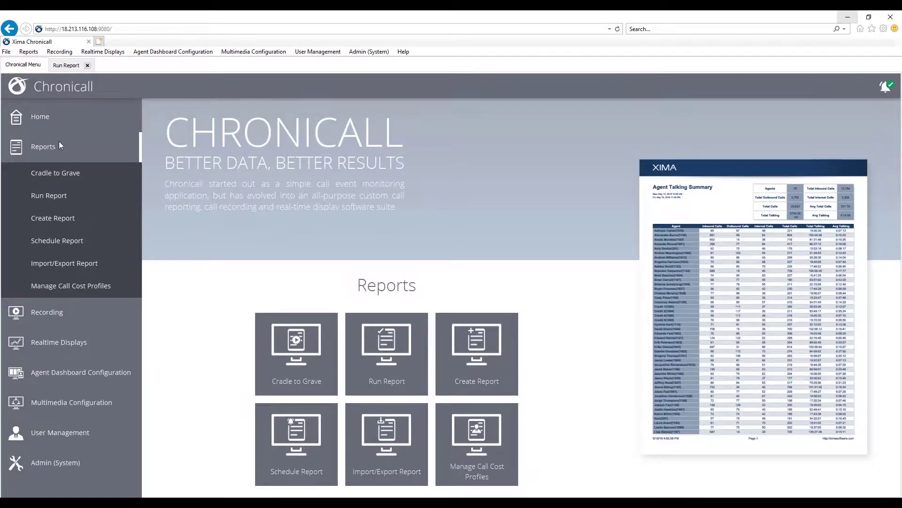
left_click(74, 219)
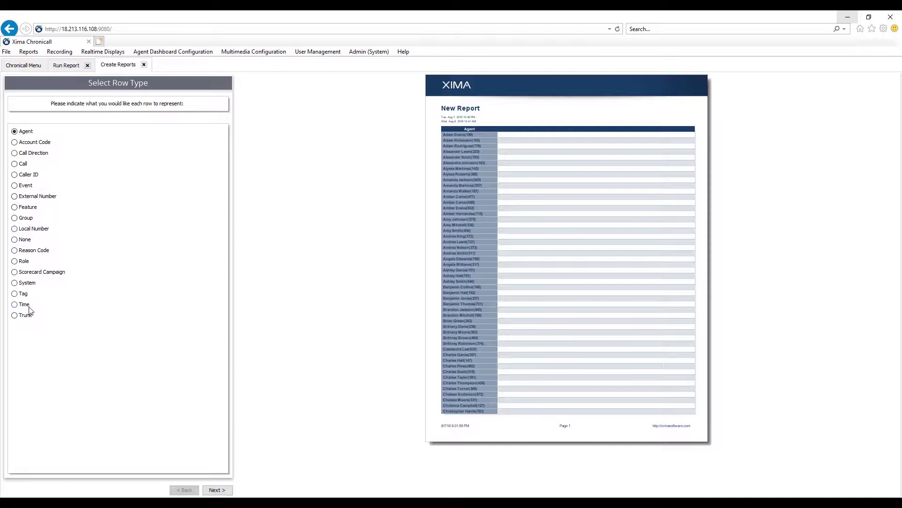
Step: Keep Agent rows and add an Abandoned Calls column
left_click(218, 490)
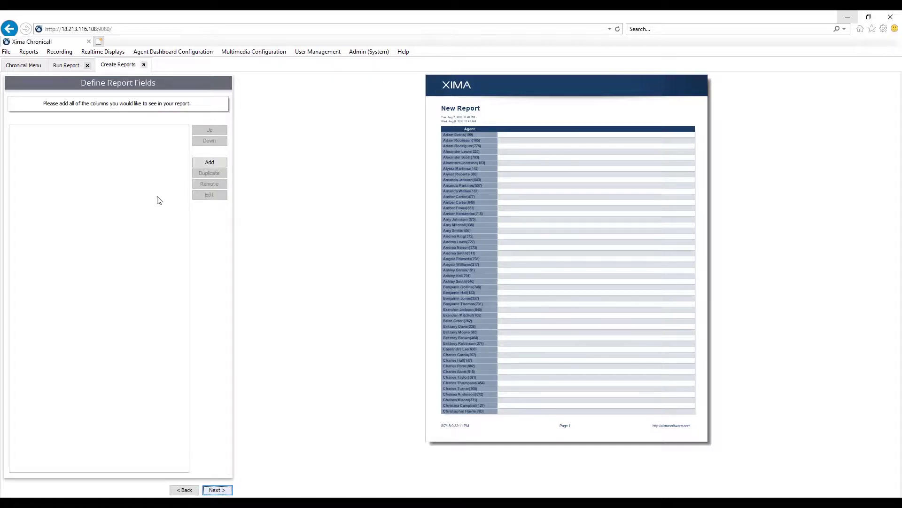
left_click(210, 162)
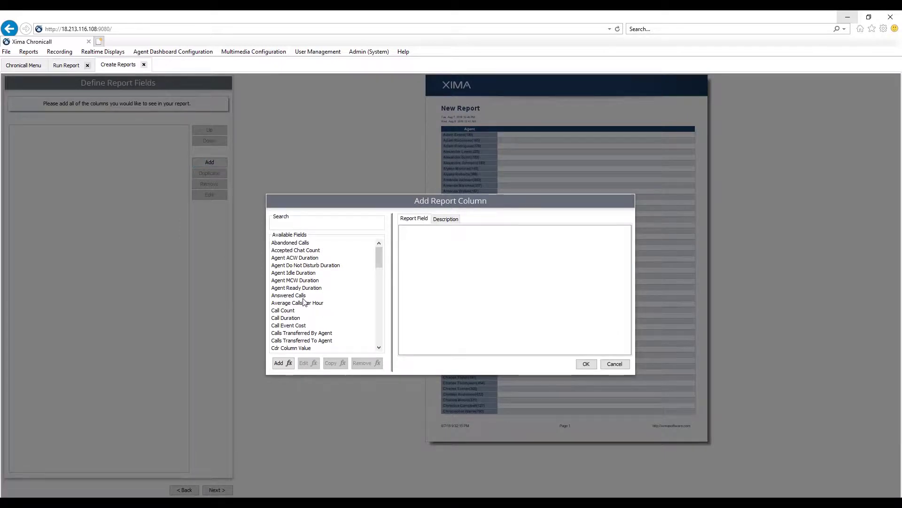
left_click(303, 243)
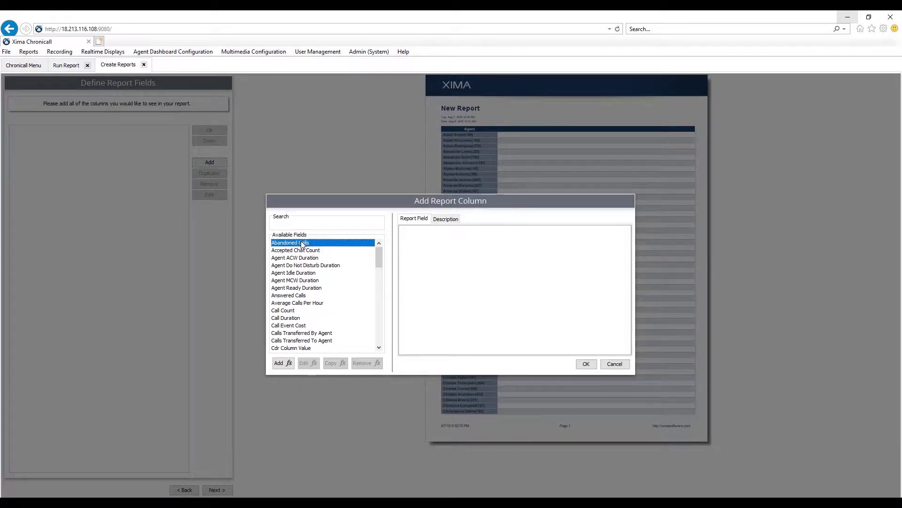
left_click(587, 364)
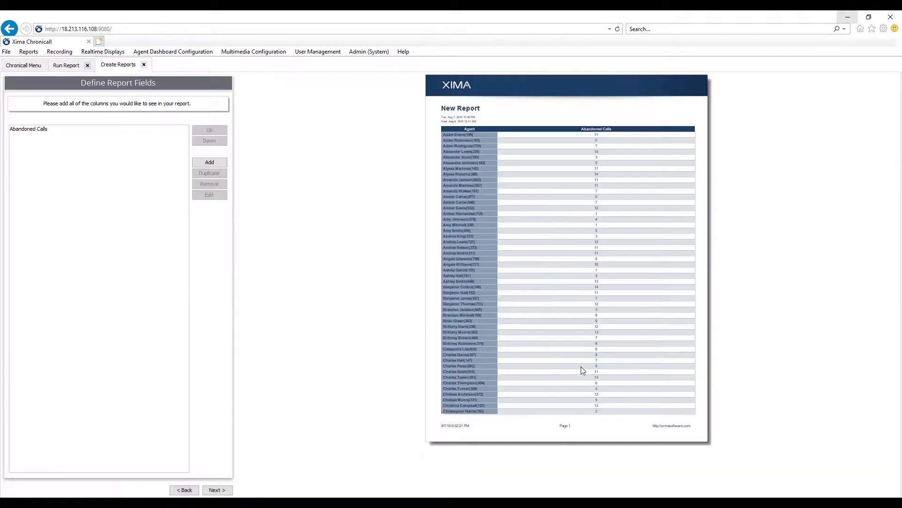
Step: Add Inbound Call Count and Answered Calls columns to the report
left_click(216, 162)
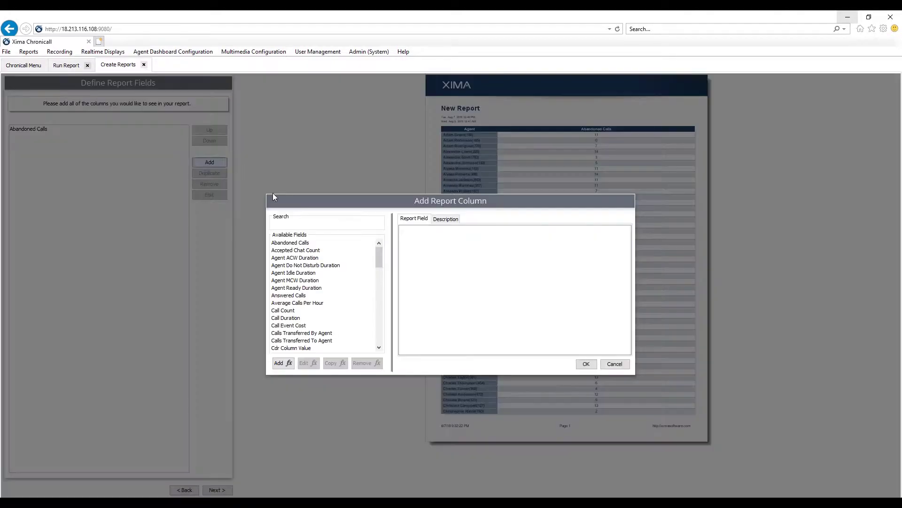
scroll(320, 314, "down", 10)
scroll(325, 322, "down", 1)
left_click(308, 311)
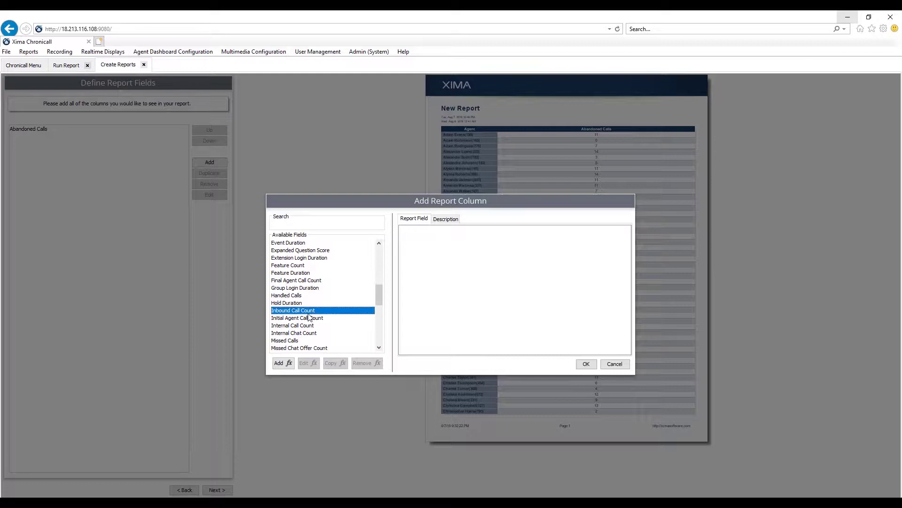
left_click(586, 364)
left_click(210, 162)
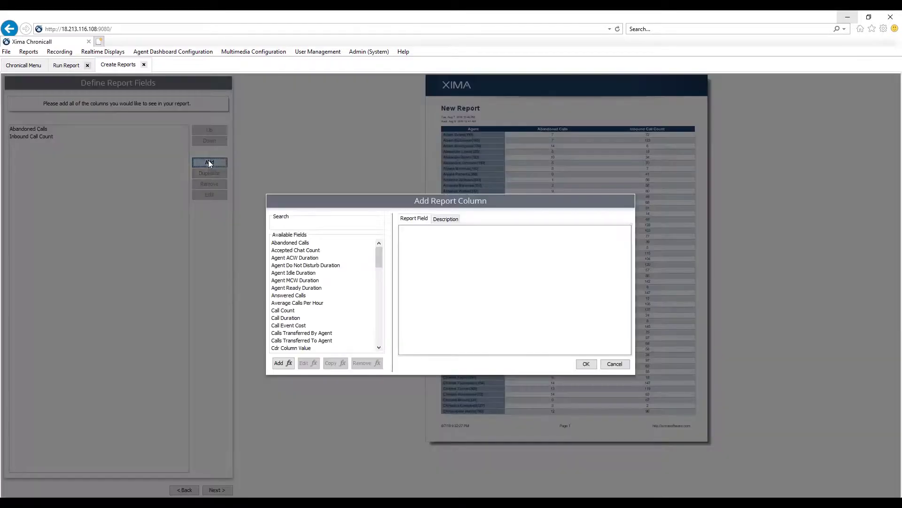
left_click(305, 295)
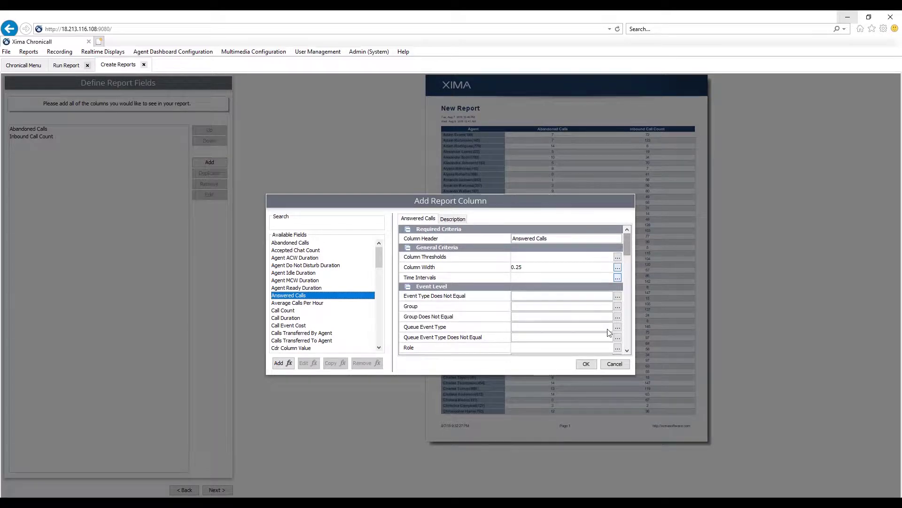
left_click(586, 364)
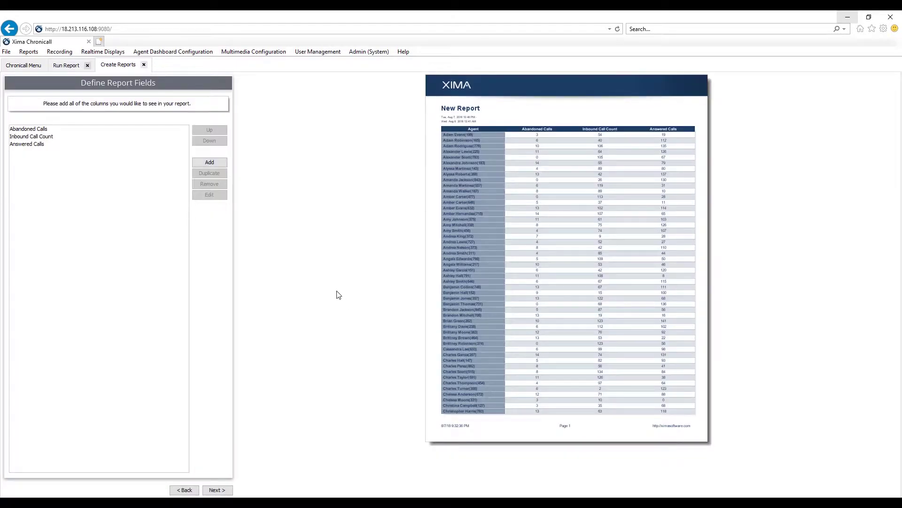
left_click(210, 162)
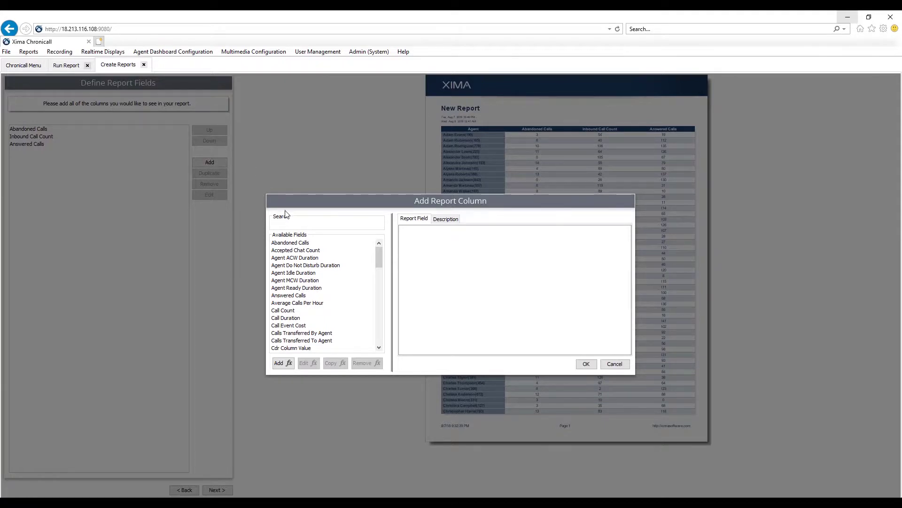
Step: Build a formula column dividing Answered Calls {0} by Call Count {1}
left_click(283, 363)
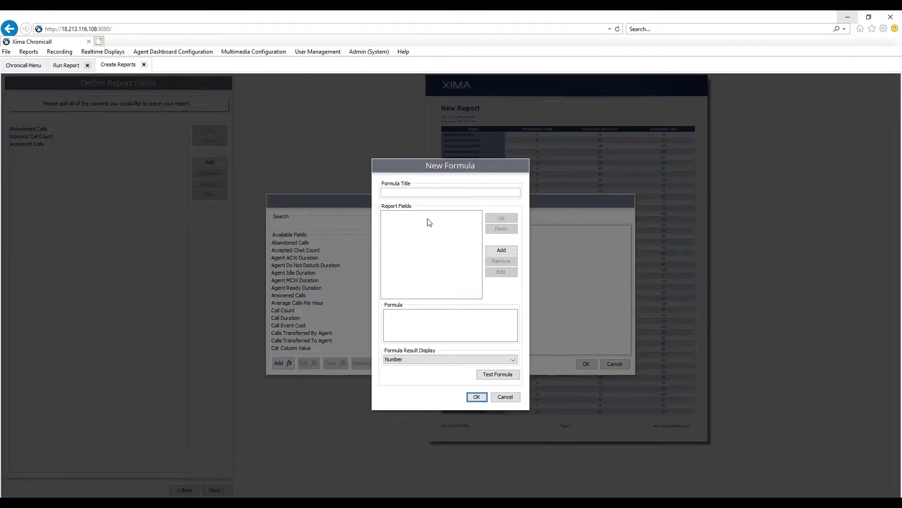
left_click(507, 250)
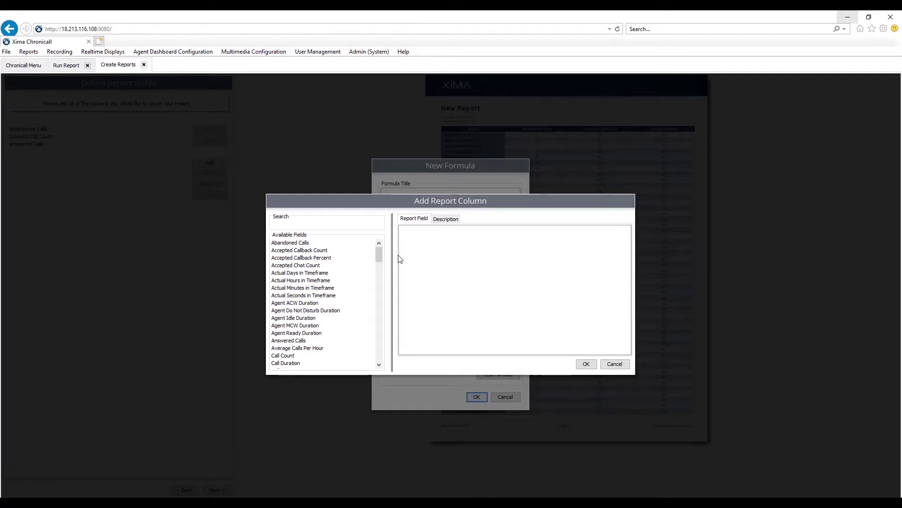
scroll(379, 258, "down", 1)
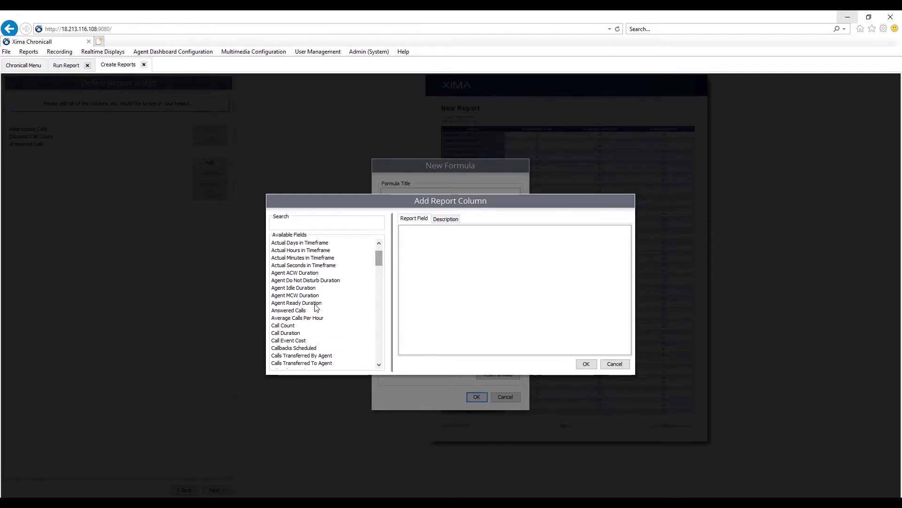
left_click(289, 310)
left_click(586, 363)
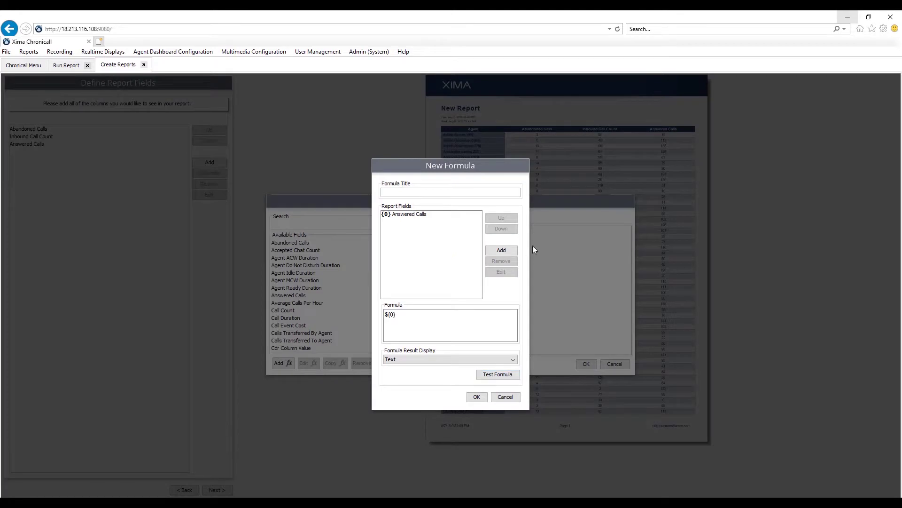
left_click(502, 250)
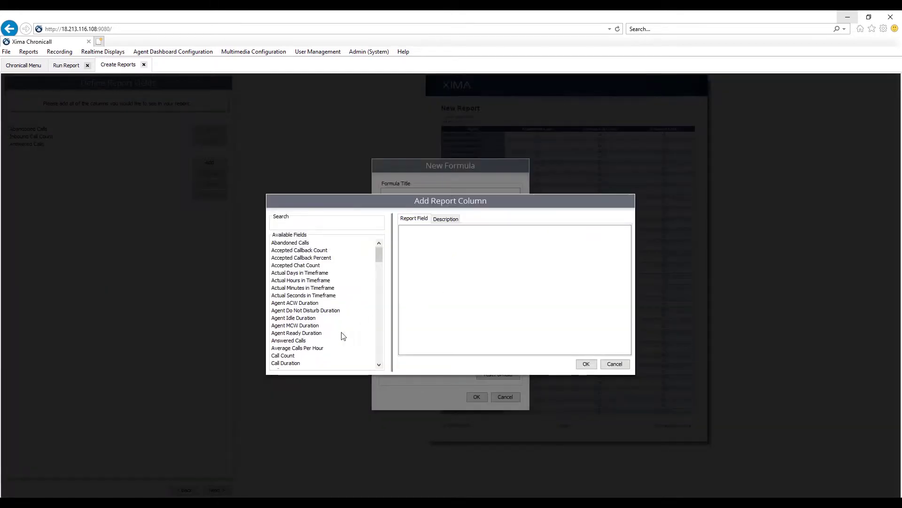
left_click(371, 356)
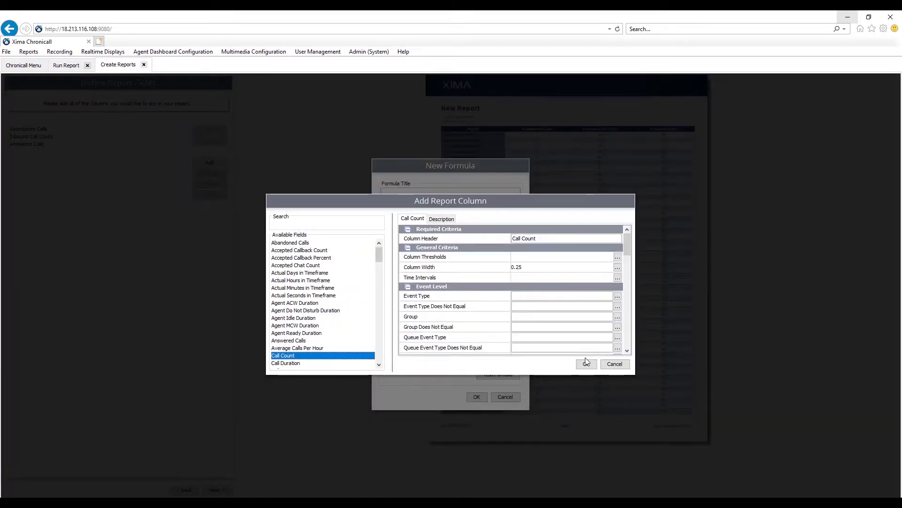
left_click(586, 364)
left_click(396, 315)
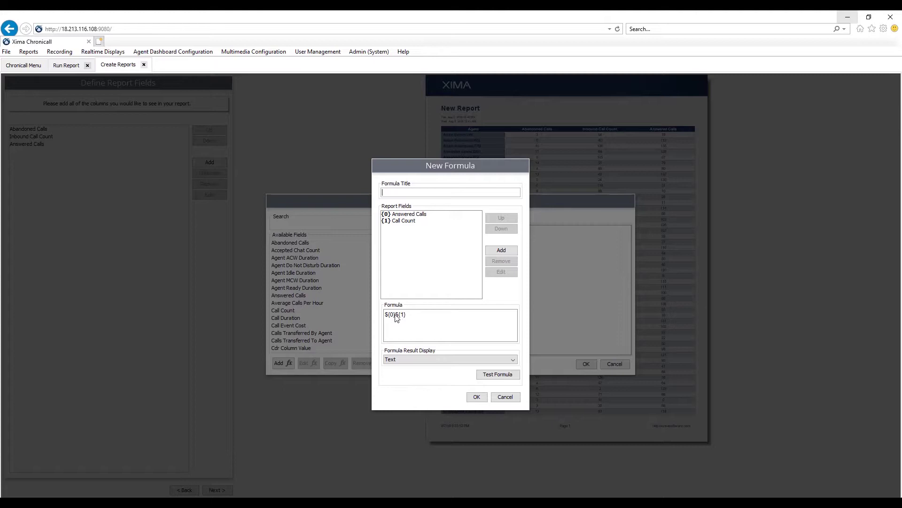
type("/")
Step: Give the Call Count field a Call Duration ≥ criterion and review Answered Calls criteria
left_click(408, 221)
left_click(501, 271)
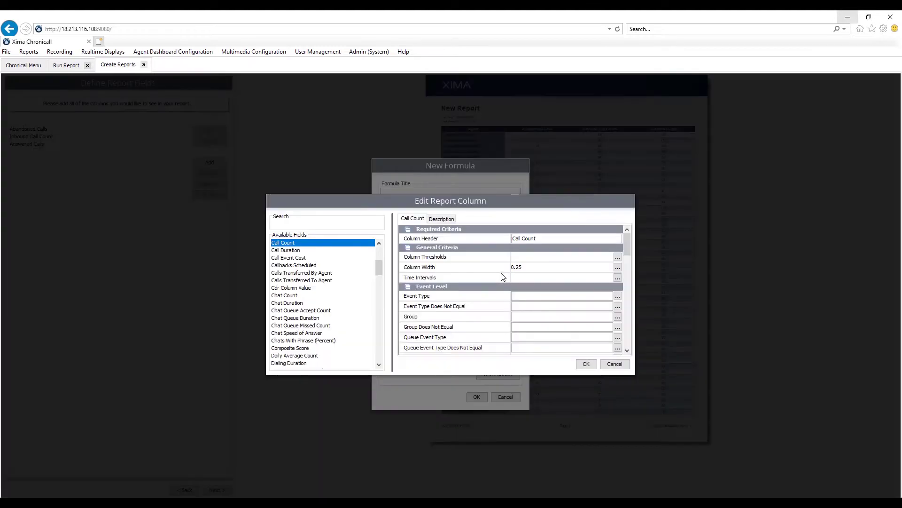
scroll(628, 278, "down", 3)
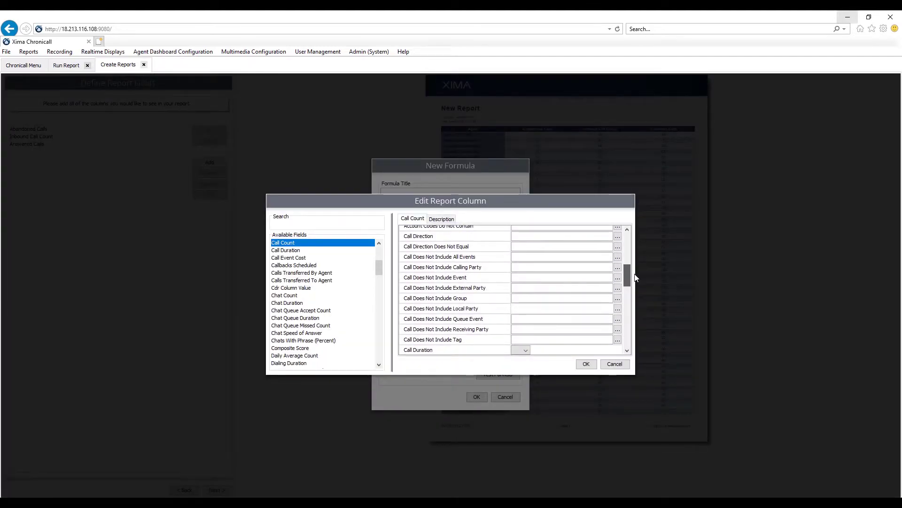
scroll(635, 278, "down", 1)
left_click(523, 330)
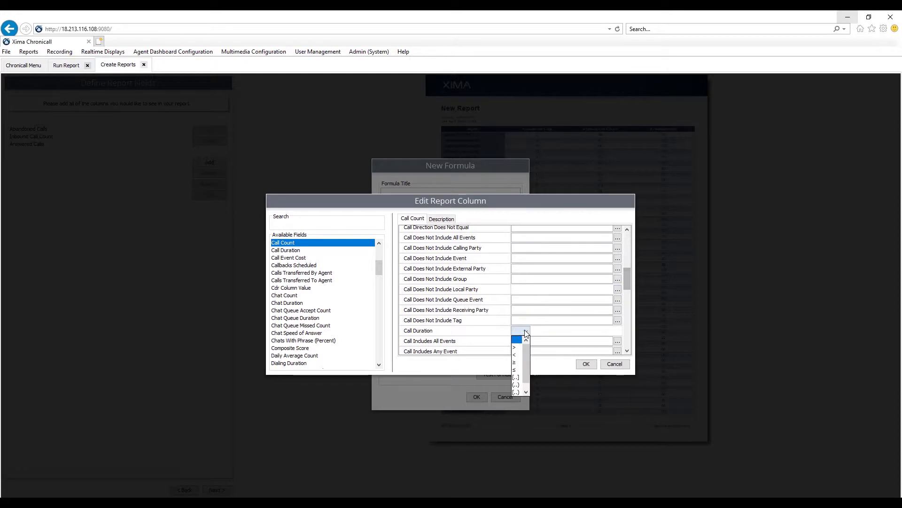
left_click(516, 363)
left_click(575, 331)
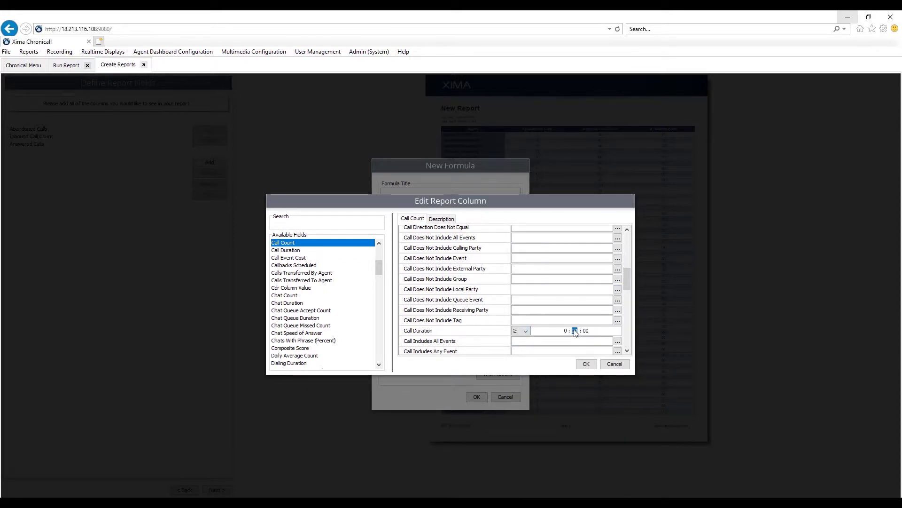
left_click(586, 364)
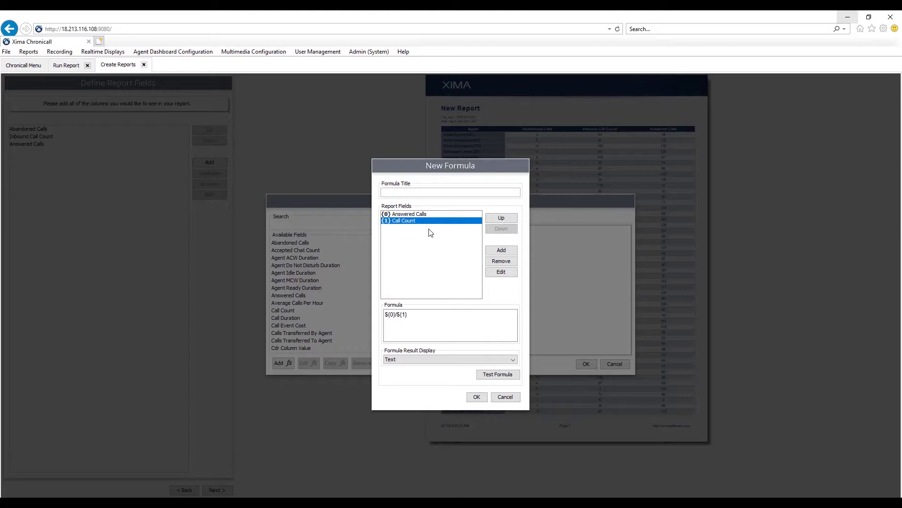
left_click(416, 213)
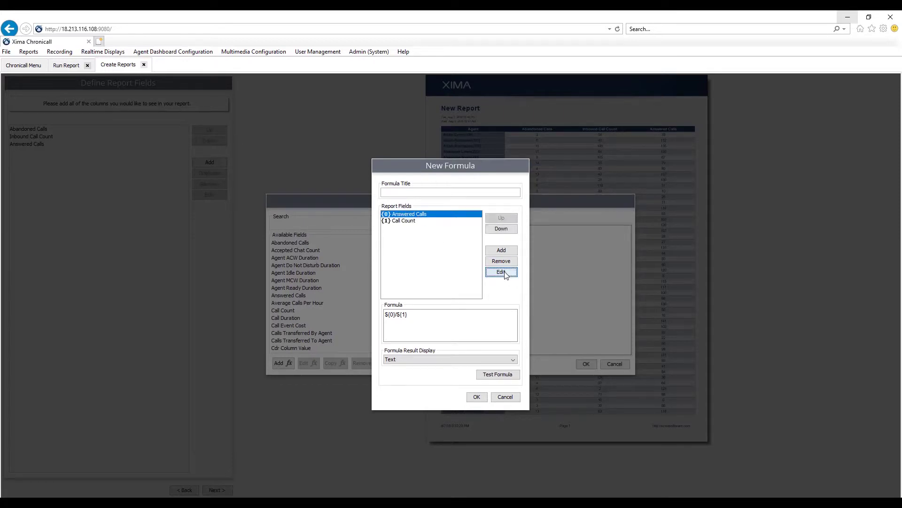
left_click(501, 271)
left_click_drag(628, 246, 638, 301)
left_click(586, 363)
Step: Save the formula titled % Calls and add it as a report column
left_click(477, 396)
left_click(450, 306)
left_click(476, 396)
left_click(585, 363)
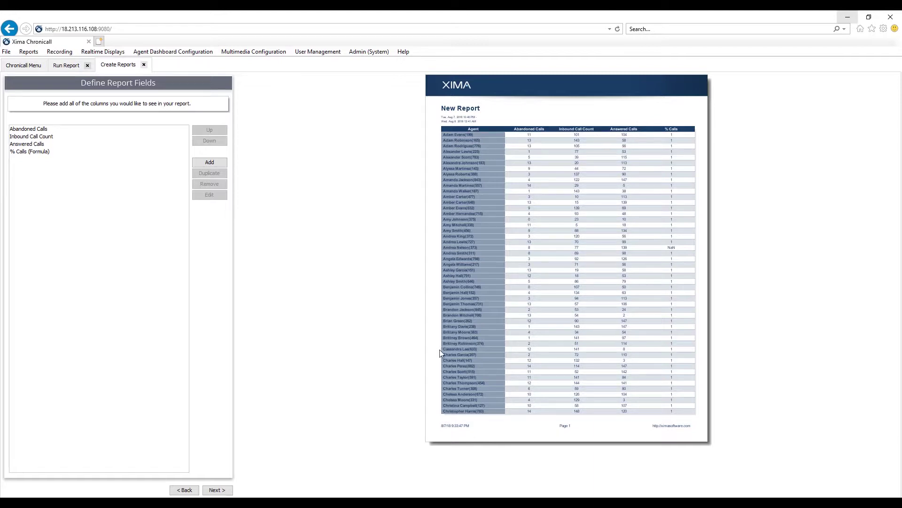
Step: Add summary totals for Abandoned, Inbound, Answered Calls and % Calls
left_click(217, 489)
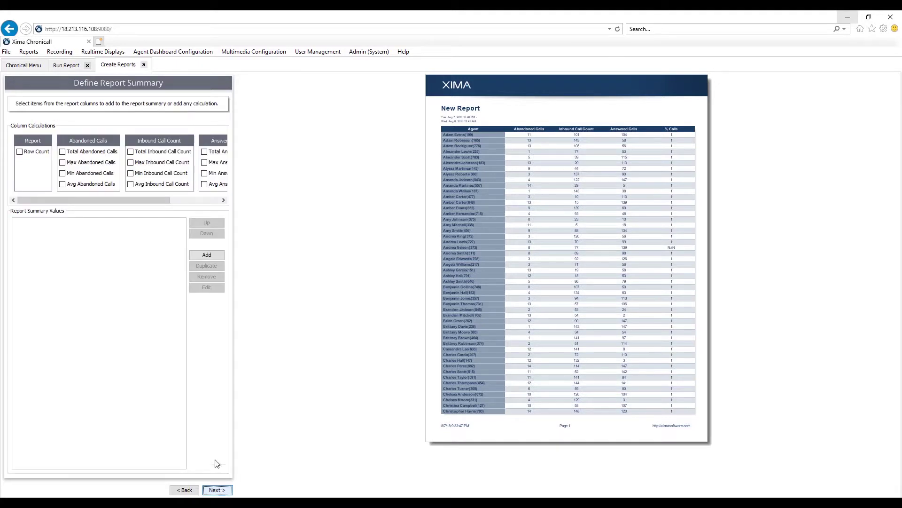
left_click(91, 151)
left_click(151, 153)
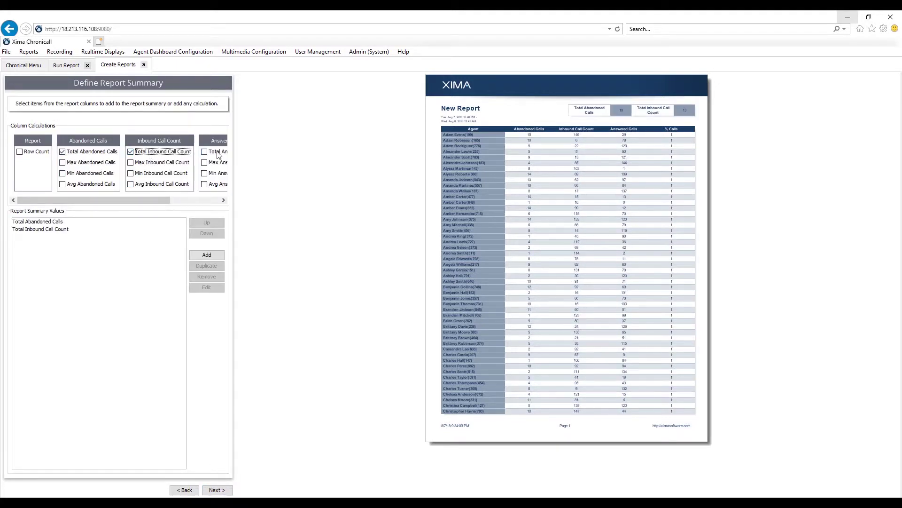
left_click(217, 152)
left_click_drag(169, 199, 233, 203)
left_click(207, 152)
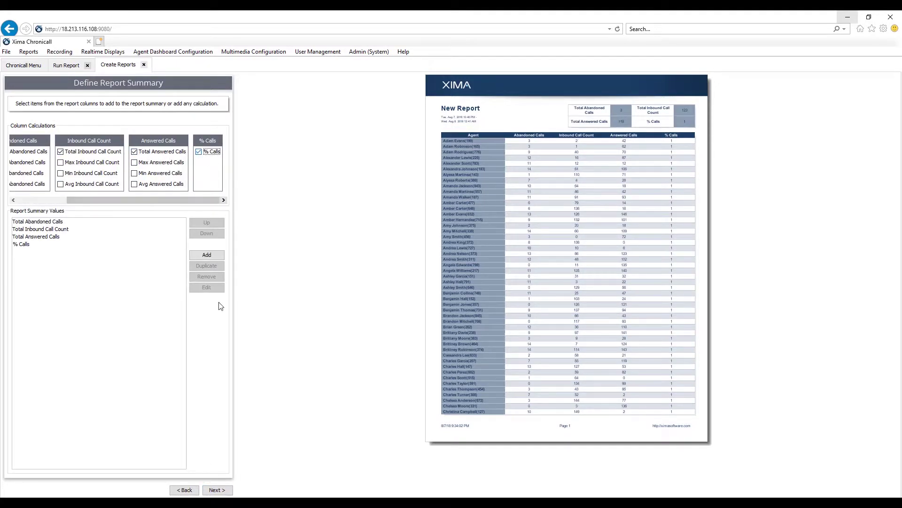
Step: Title the report 'Demo' and finish creating it
left_click(214, 489)
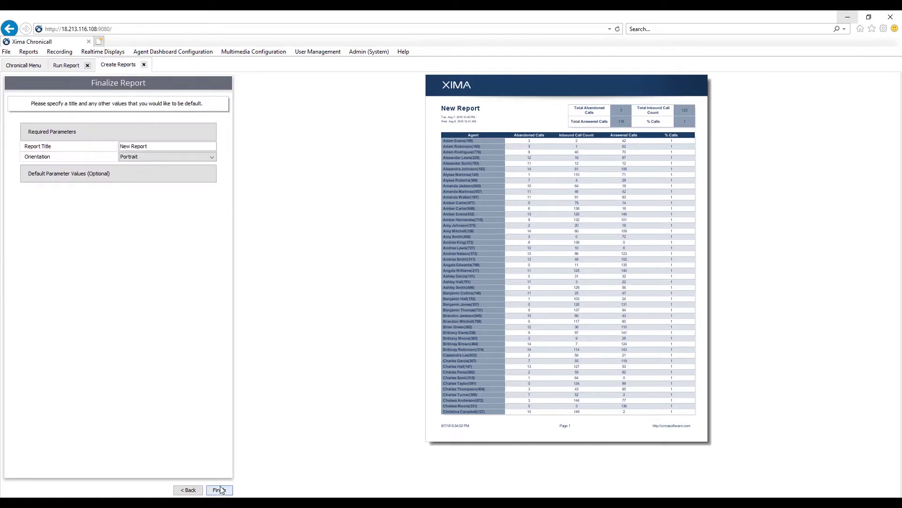
left_click(162, 149)
type("Demo")
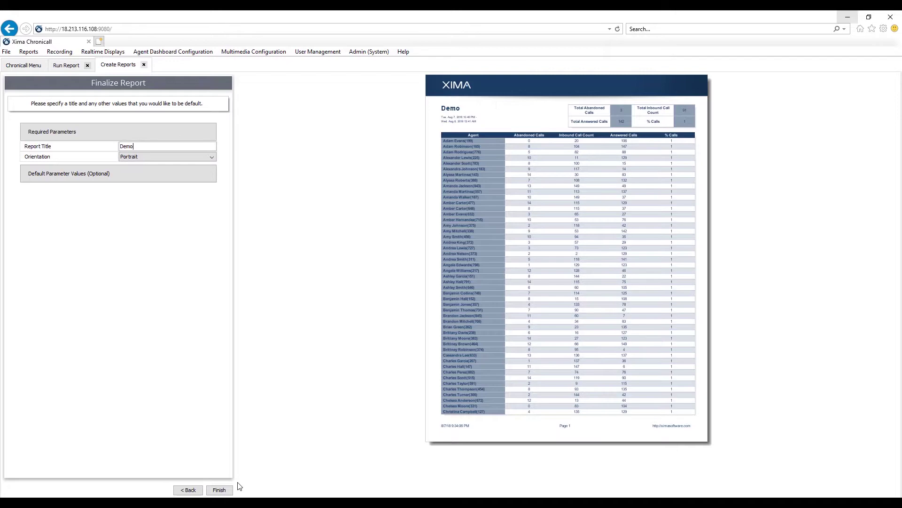
left_click(221, 491)
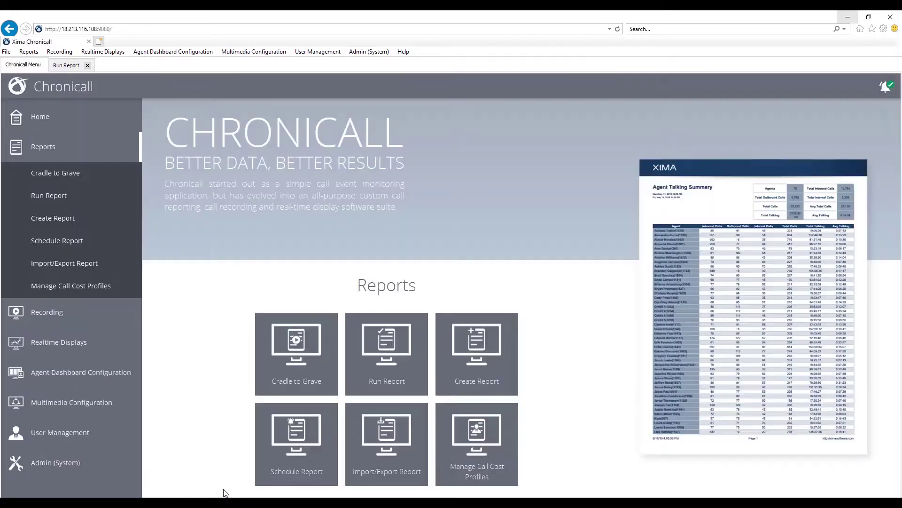